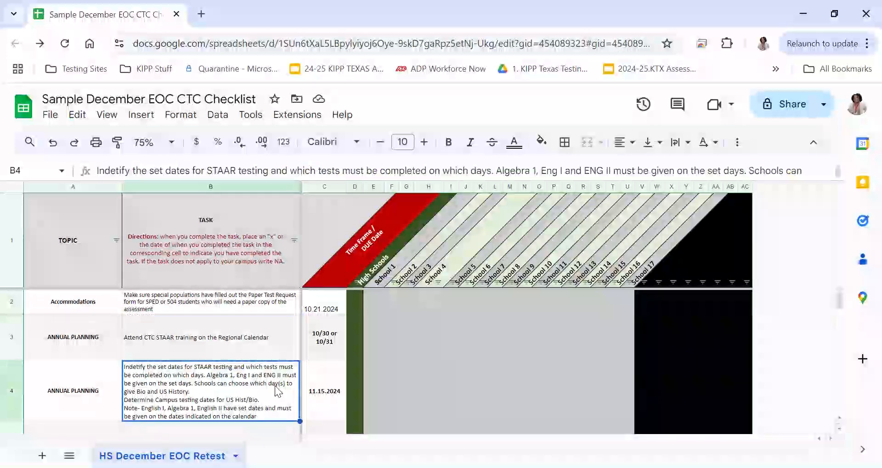
# Step: Insert checkboxes into the school columns for all task rows, covering the range E2:U43
pyautogui.click(378, 309)
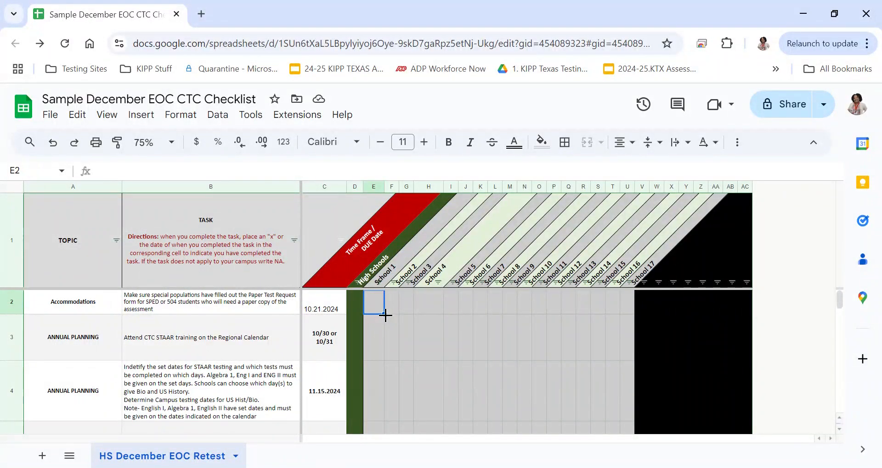
pyautogui.moveTo(384, 314); pyautogui.dragTo(627, 424)
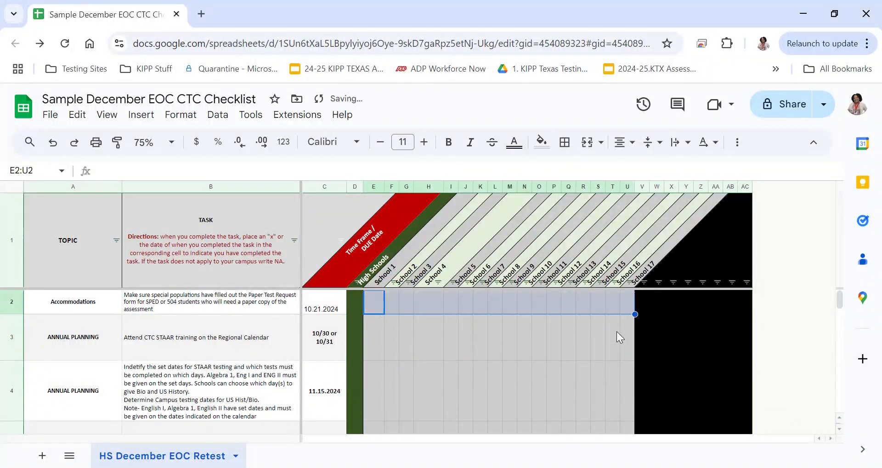
pyautogui.moveTo(634, 315); pyautogui.dragTo(624, 361)
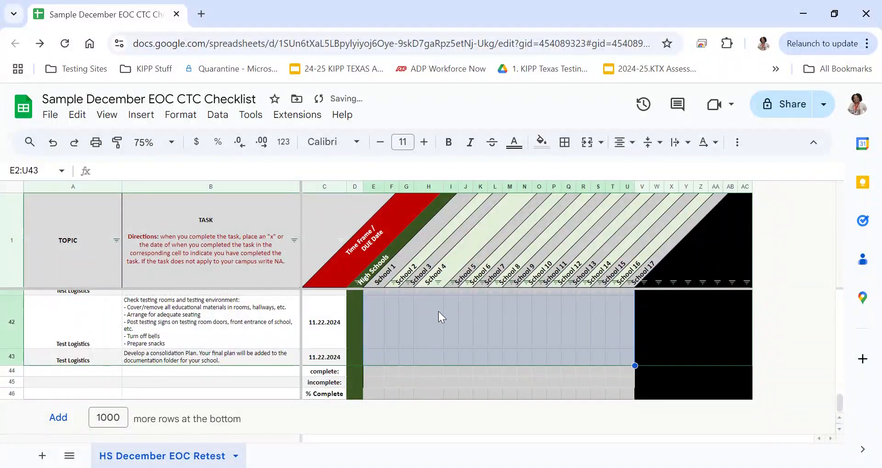
pyautogui.scroll(15, 458, 325)
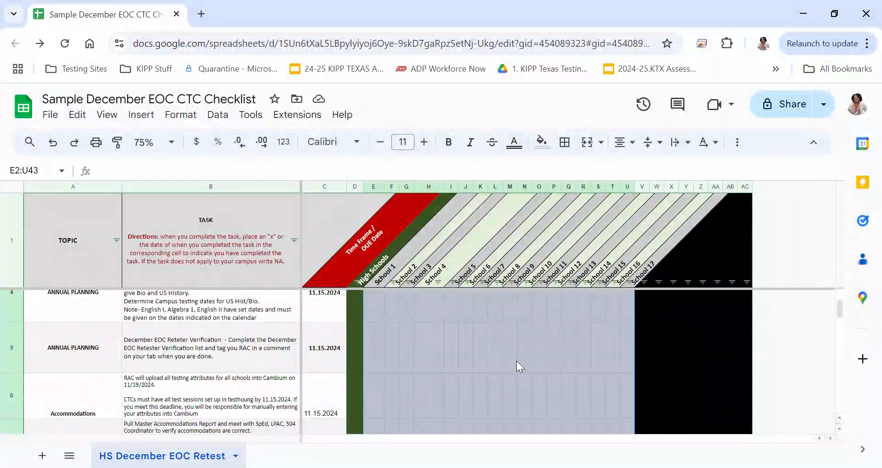
pyautogui.click(140, 116)
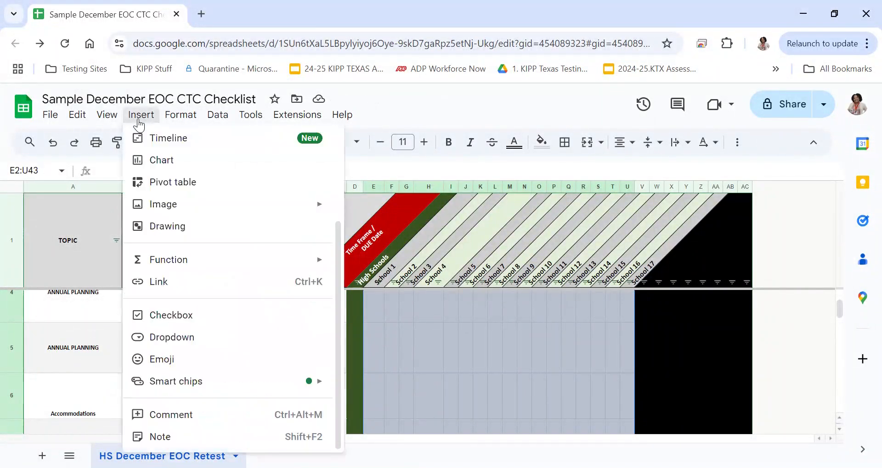
pyautogui.click(202, 316)
pyautogui.click(449, 313)
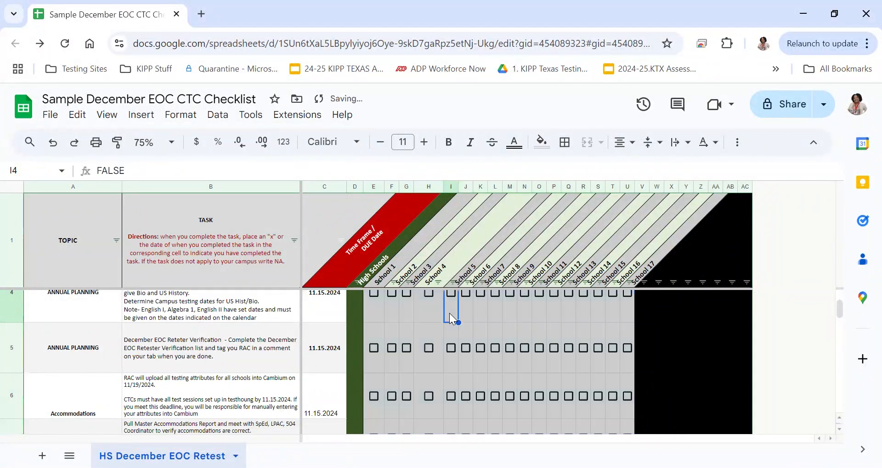
# Step: Try out the checkboxes by ticking G21 and G22 and clearing both again
pyautogui.scroll(-3, 453, 321)
pyautogui.scroll(-10, 454, 320)
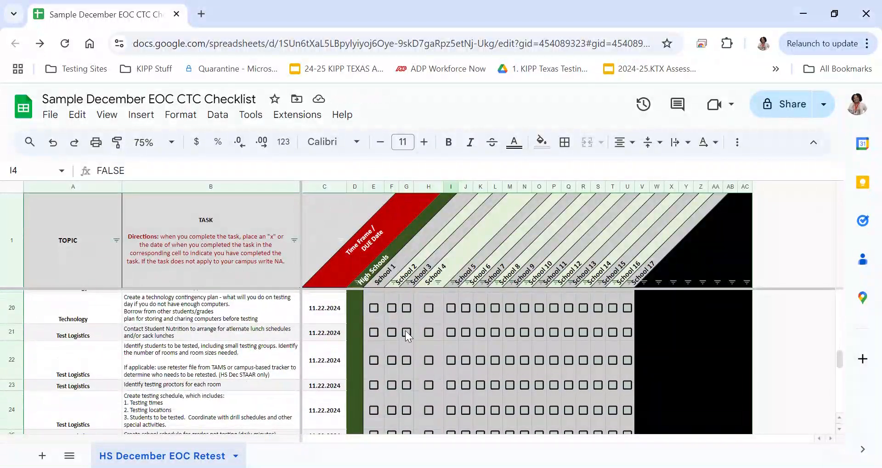
pyautogui.click(406, 332)
pyautogui.click(406, 360)
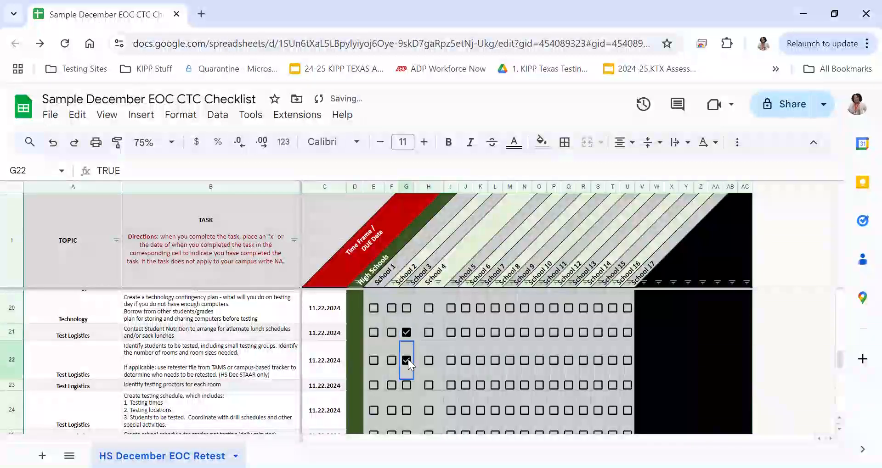
pyautogui.click(406, 331)
pyautogui.click(407, 360)
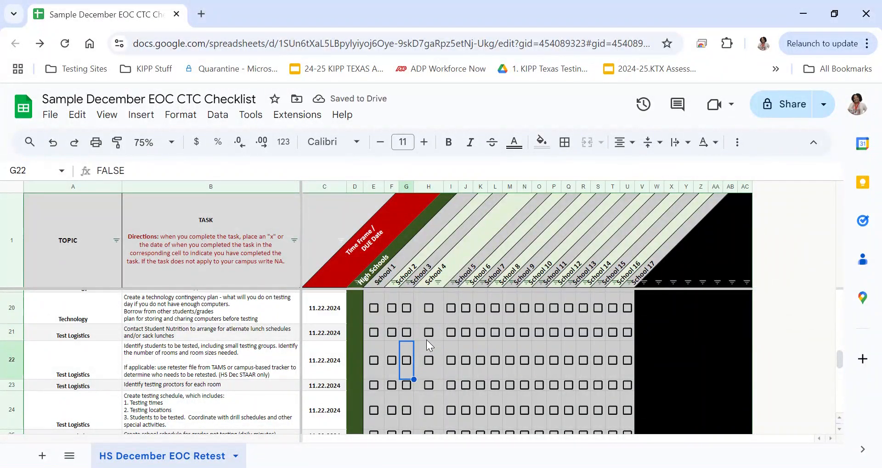
# Step: Enter =COUNTIF(E2:E43,true) in E44 to count School 1's completed tasks
pyautogui.scroll(-5, 426, 339)
pyautogui.scroll(-10, 426, 343)
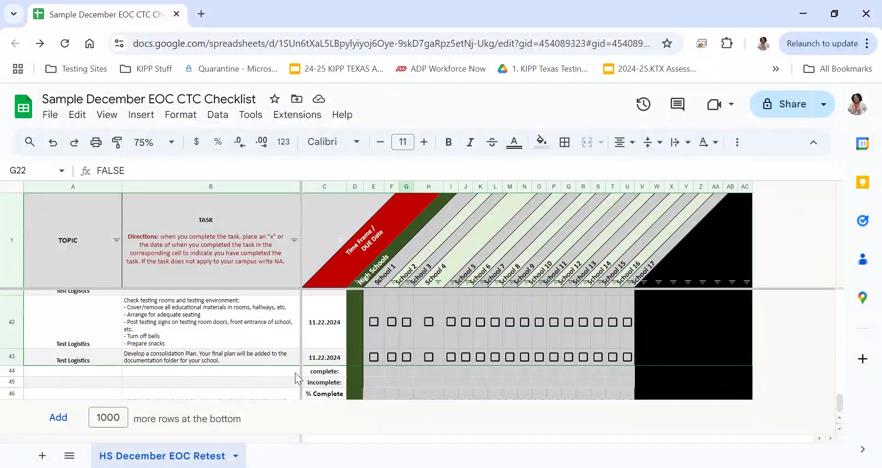
pyautogui.click(373, 372)
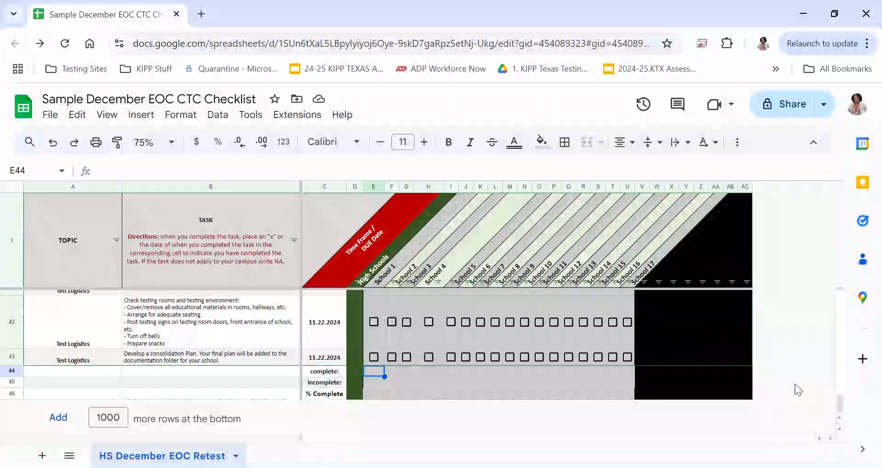
pyautogui.write('=coun')
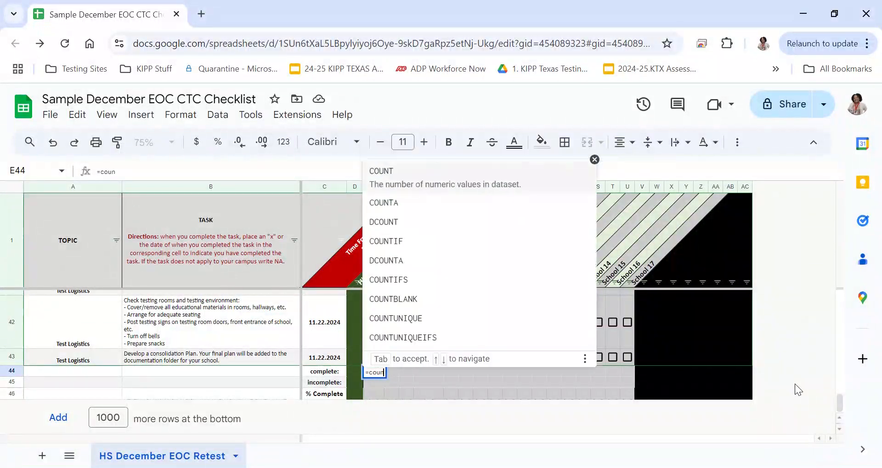
pyautogui.write('tif')
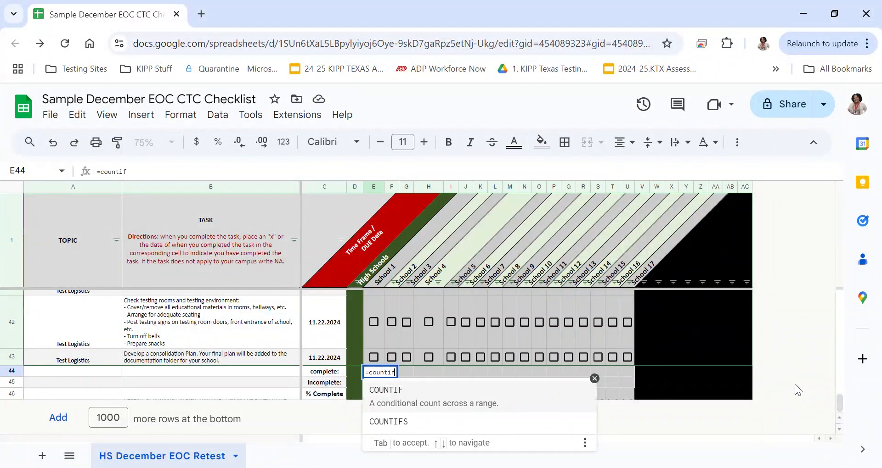
pyautogui.press('Tab')
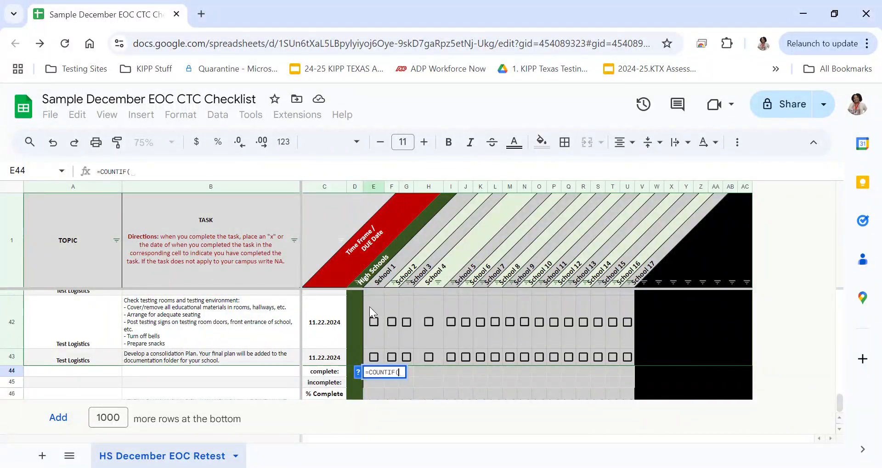
pyautogui.click(382, 361)
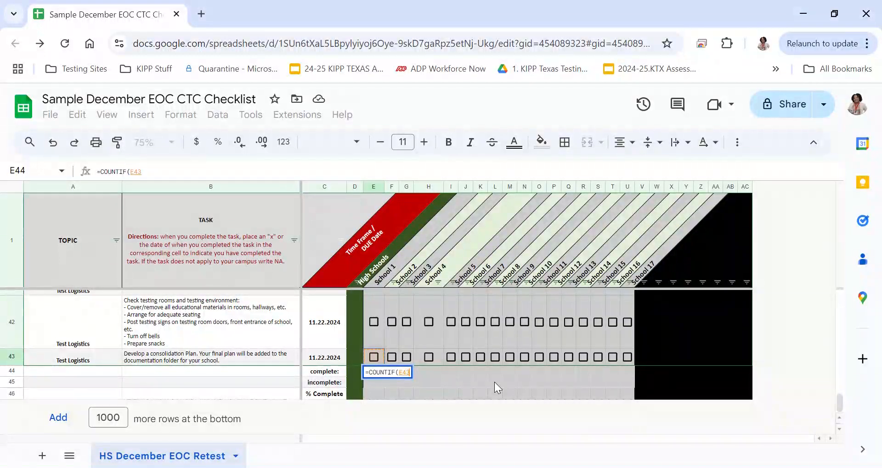
pyautogui.hotkey('shift', 'Up')
pyautogui.hotkey('shift', 'Up')
pyautogui.hotkey('shift', 'Up')
pyautogui.hotkey('shift', 'Up')
pyautogui.hotkey('shift', 'Up')
pyautogui.hotkey('shift', 'Up')
pyautogui.hotkey('shift', 'Up')
pyautogui.hotkey('shift', 'Up')
pyautogui.hotkey('shift', 'Up')
pyautogui.hotkey('shift', 'Up')
pyautogui.hotkey('shift', 'Up')
pyautogui.hotkey('shift', 'Up')
pyautogui.hotkey('shift', 'Up')
pyautogui.hotkey('shift', 'Up')
pyautogui.hotkey('shift', 'Up')
pyautogui.hotkey('shift', 'Up')
pyautogui.hotkey('shift', 'Up')
pyautogui.hotkey('shift', 'Up')
pyautogui.hotkey('shift', 'Up')
pyautogui.hotkey('shift', 'Up')
pyautogui.hotkey('shift', 'Up')
pyautogui.hotkey('shift', 'Up')
pyautogui.hotkey('shift', 'Up')
pyautogui.hotkey('shift', 'Up')
pyautogui.hotkey('shift', 'Up')
pyautogui.hotkey('shift', 'Up')
pyautogui.hotkey('shift', 'Up')
pyautogui.hotkey('shift', 'Up')
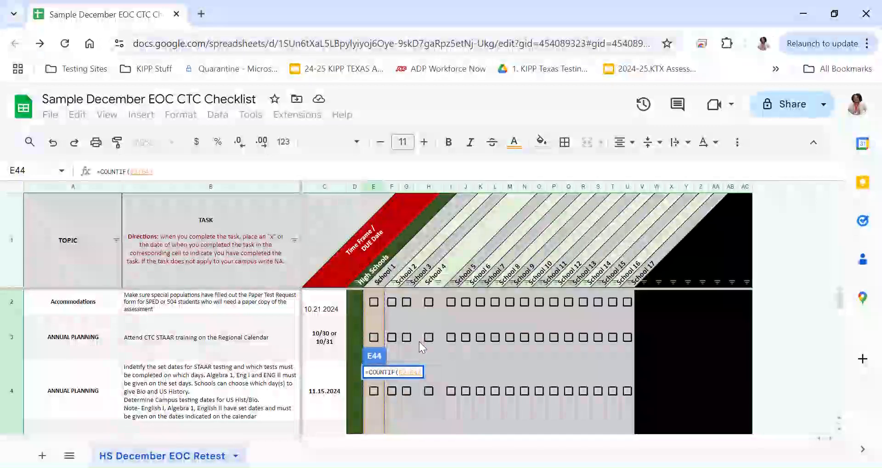
pyautogui.scroll(-3, 418, 342)
pyautogui.scroll(-20, 419, 343)
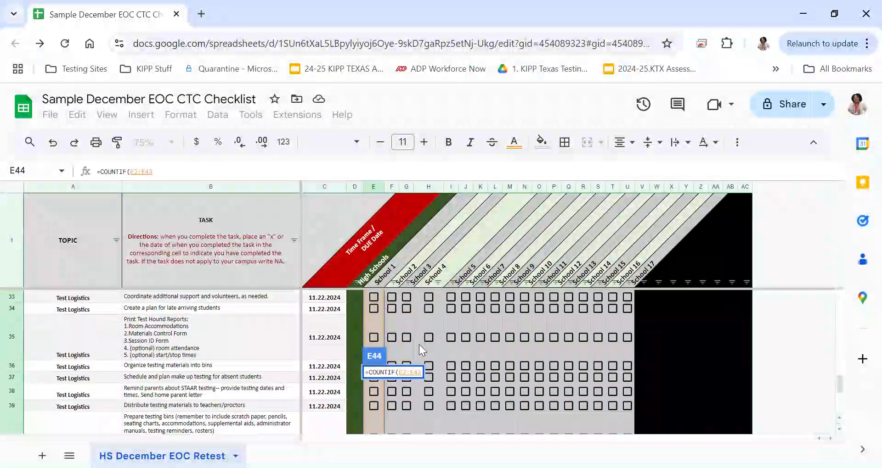
pyautogui.scroll(-1, 419, 344)
pyautogui.write(', ')
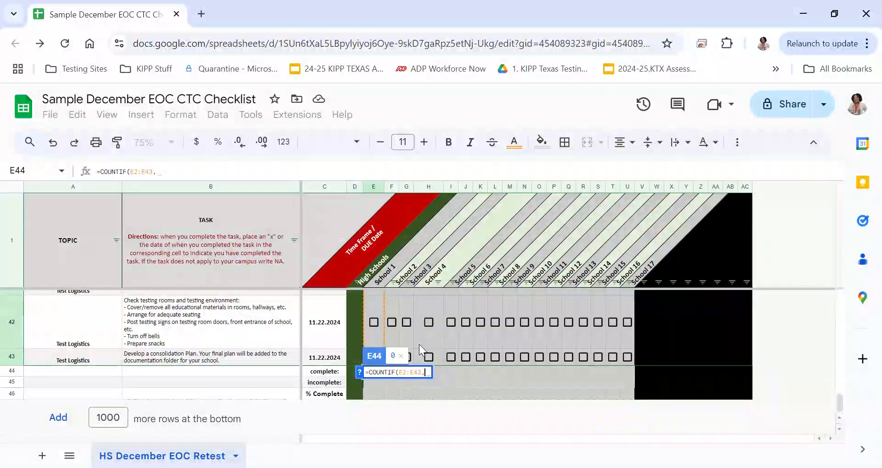
pyautogui.write('true')
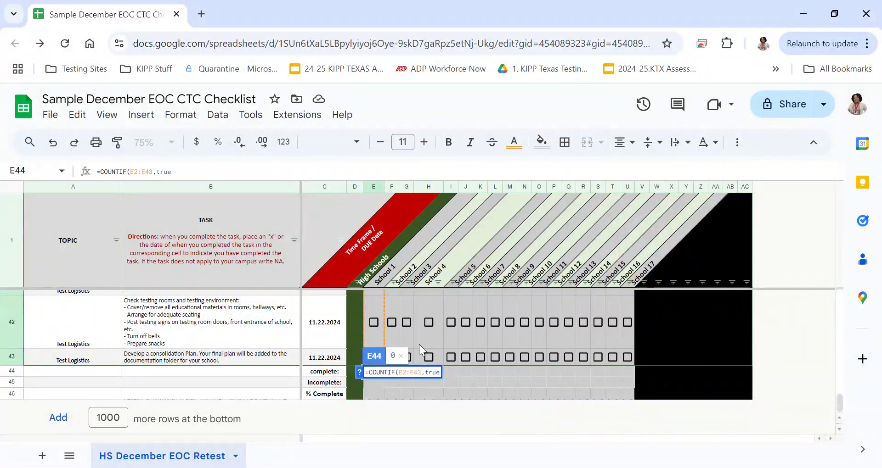
pyautogui.write(')')
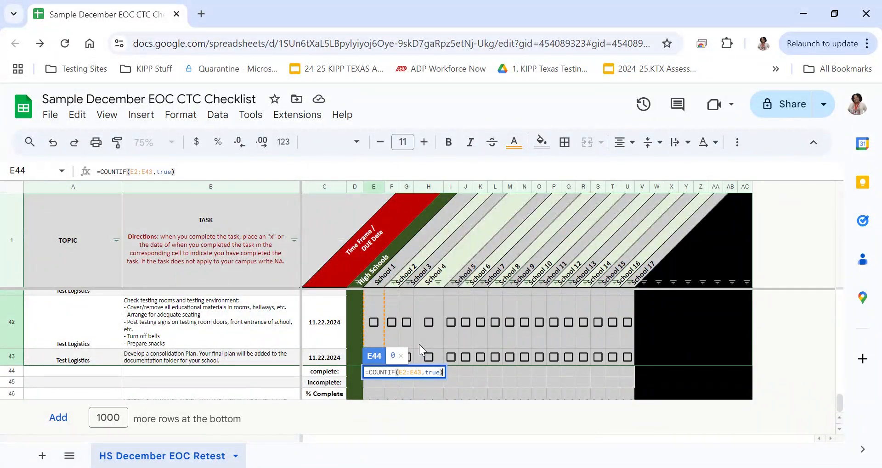
pyautogui.press('Return')
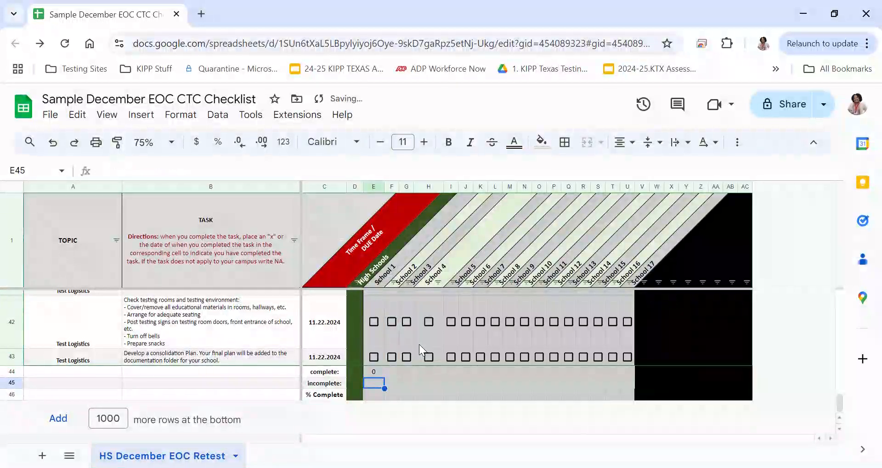
# Step: Test the complete count by ticking the checkboxes in E42 and E43, and clear both again
pyautogui.press('Up')
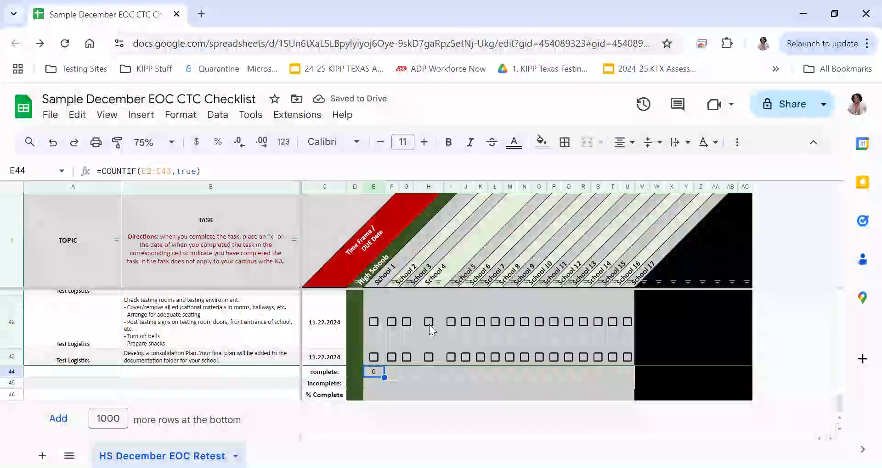
pyautogui.click(374, 321)
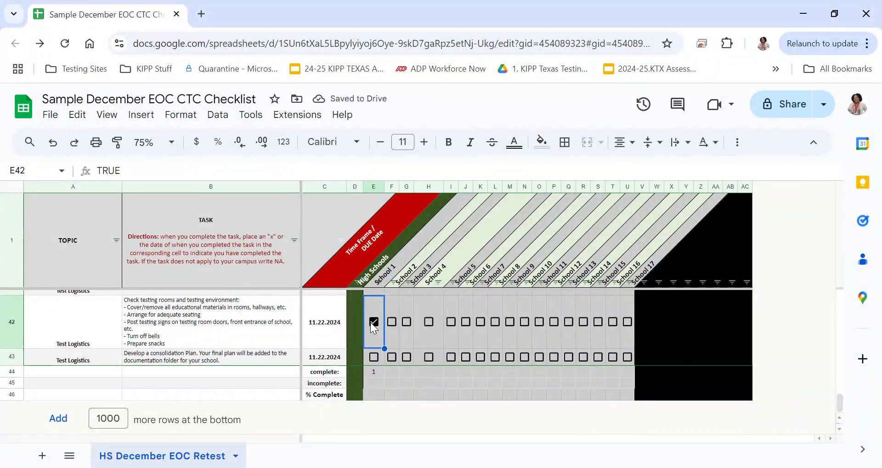
pyautogui.click(373, 357)
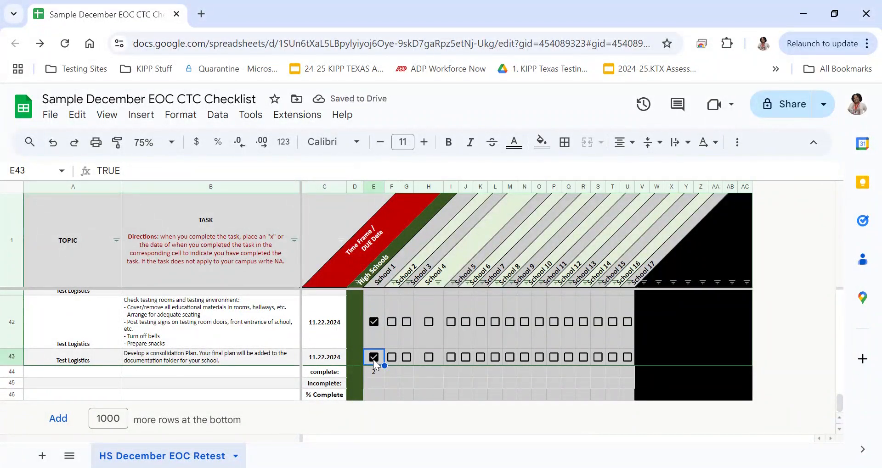
pyautogui.scroll(1, 375, 358)
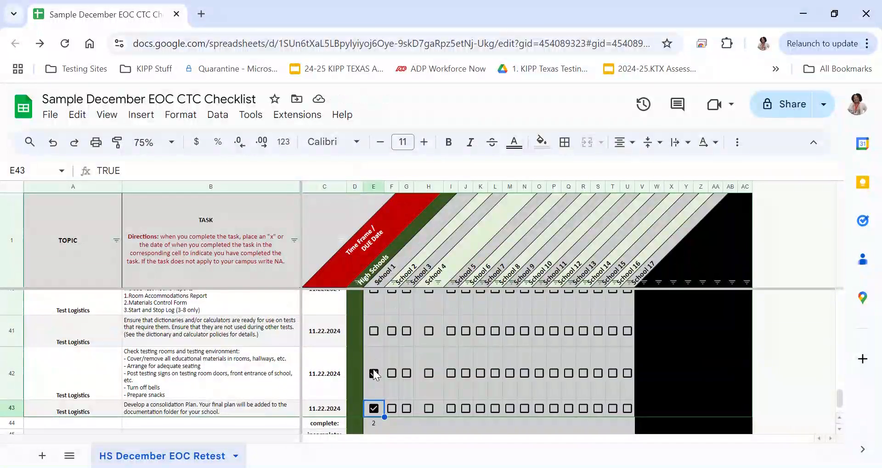
pyautogui.scroll(-1, 374, 354)
pyautogui.click(375, 319)
pyautogui.click(377, 357)
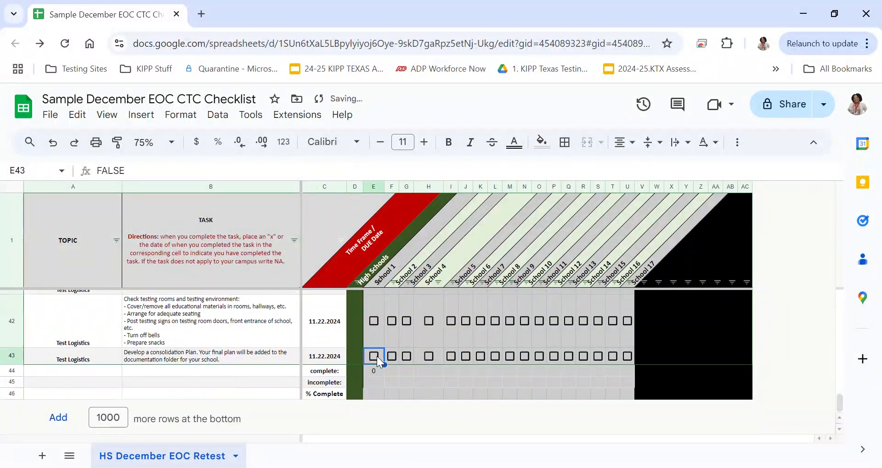
# Step: Enter =COUNTIF(E2:E43,false) in E45 to count School 1's incomplete tasks
pyautogui.click(373, 385)
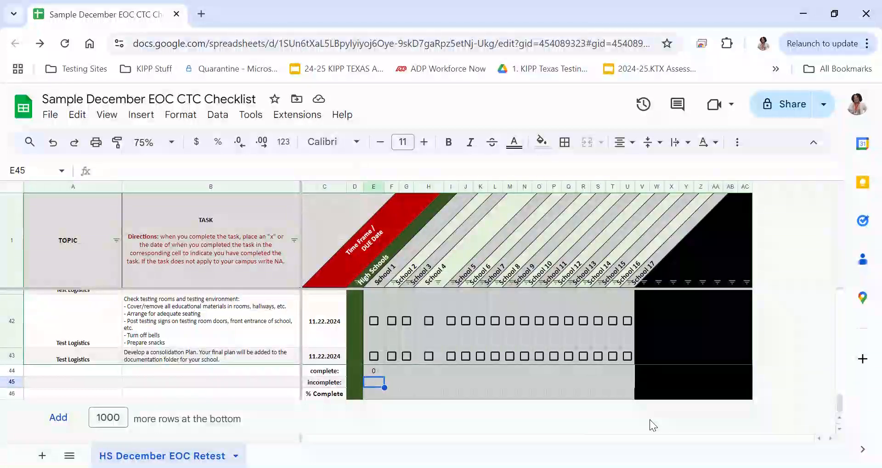
pyautogui.write('=countif')
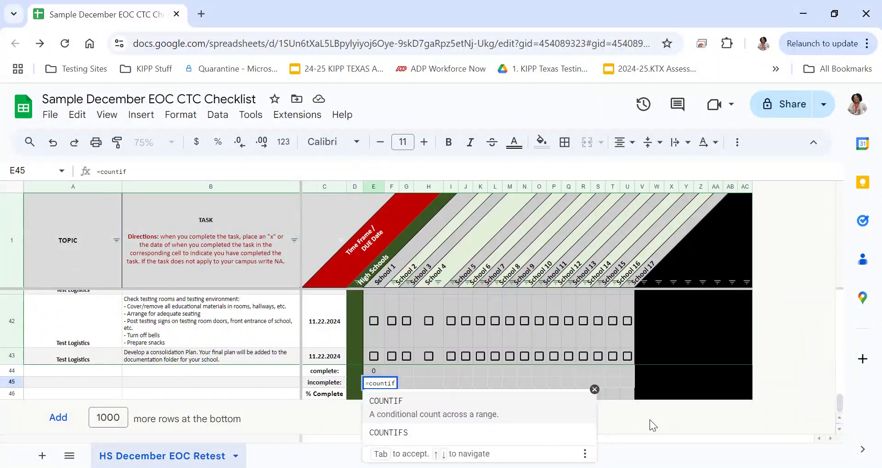
pyautogui.press('Tab')
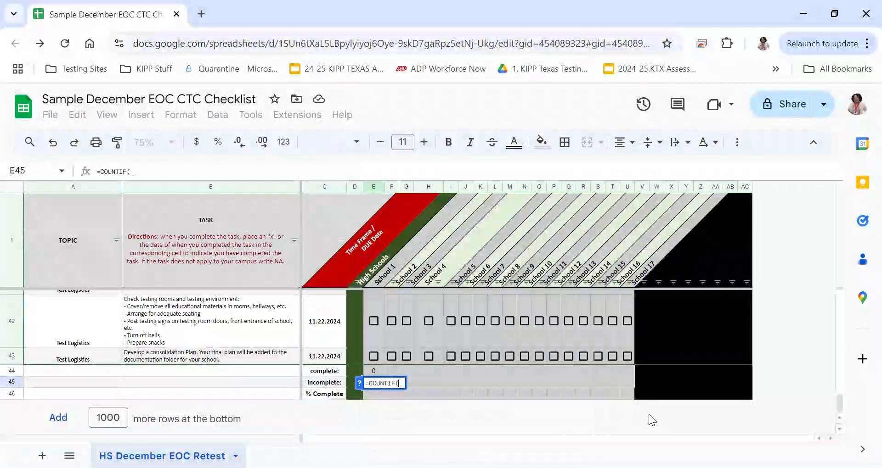
pyautogui.click(379, 363)
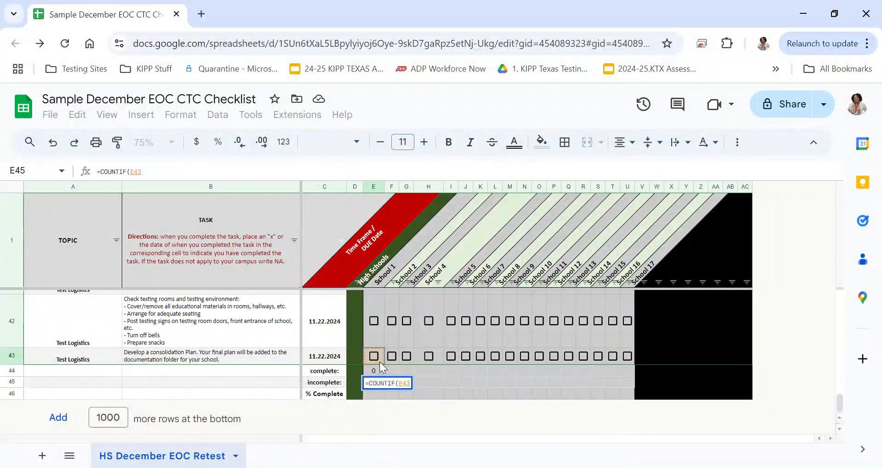
pyautogui.hotkey('shift', 'Up')
pyautogui.hotkey('shift', 'Up')
pyautogui.hotkey('shift', 'Up')
pyautogui.hotkey('shift', 'Up')
pyautogui.hotkey('shift', 'Up')
pyautogui.hotkey('shift', 'Up')
pyautogui.hotkey('shift', 'Up')
pyautogui.hotkey('shift', 'Up')
pyautogui.hotkey('shift', 'Up')
pyautogui.hotkey('shift', 'Up')
pyautogui.hotkey('shift', 'Up')
pyautogui.hotkey('shift', 'Up')
pyautogui.hotkey('shift', 'Up')
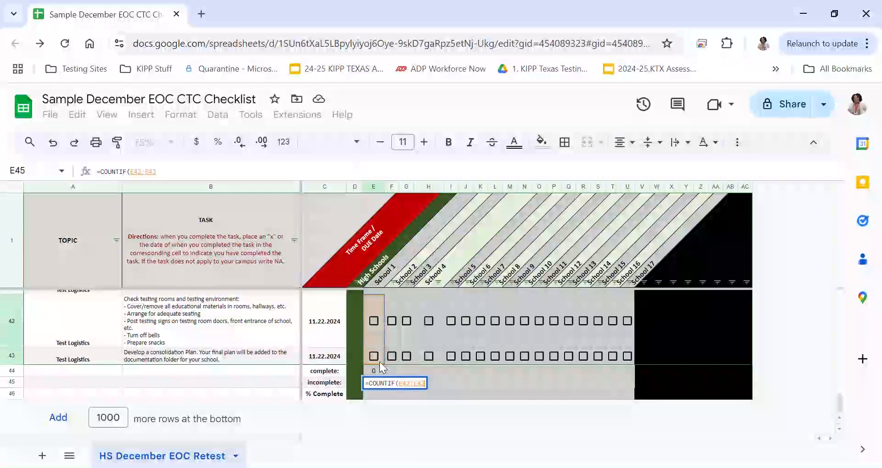
pyautogui.hotkey('shift', 'Up')
pyautogui.hotkey('shift', 'Up')
pyautogui.hotkey('shift', 'Up')
pyautogui.hotkey('shift', 'Up')
pyautogui.hotkey('shift', 'Up')
pyautogui.hotkey('shift', 'Up')
pyautogui.hotkey('shift', 'Up')
pyautogui.hotkey('shift', 'Up')
pyautogui.hotkey('shift', 'Up')
pyautogui.hotkey('shift', 'Up')
pyautogui.hotkey('shift', 'Up')
pyautogui.hotkey('shift', 'Up')
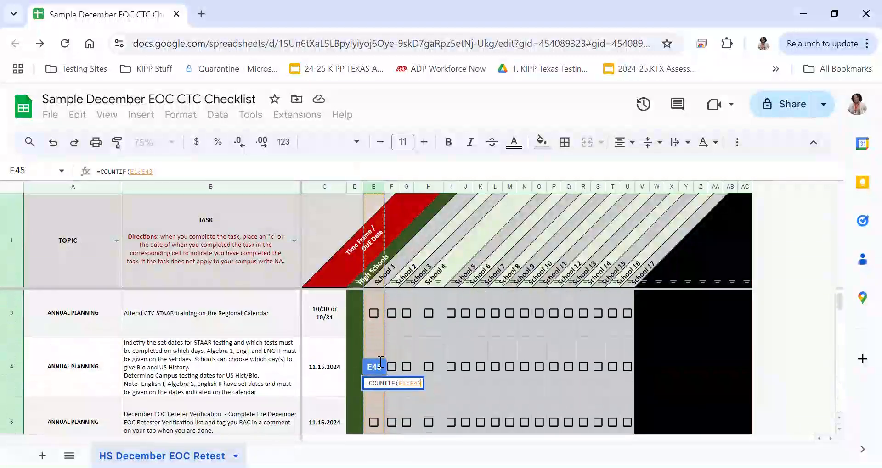
pyautogui.scroll(-10, 398, 313)
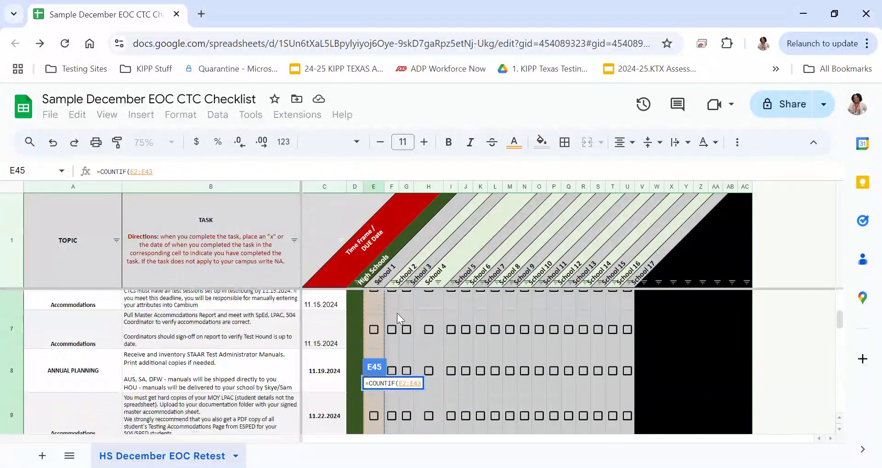
pyautogui.scroll(-5, 402, 314)
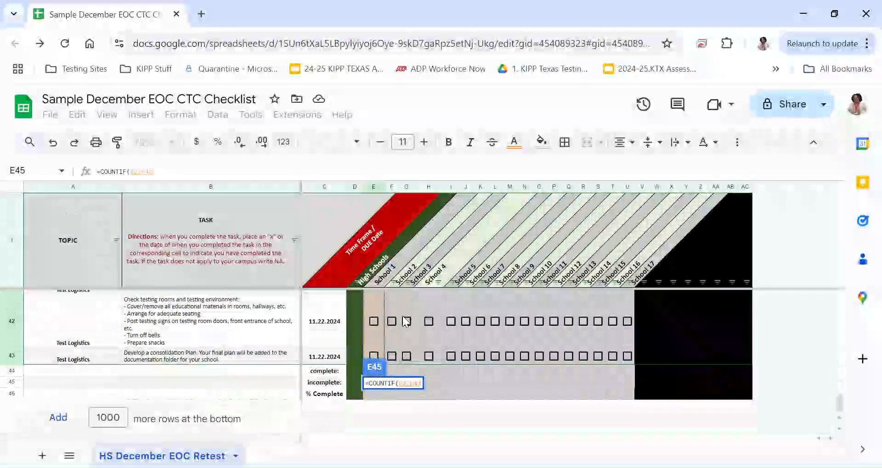
pyautogui.write(',')
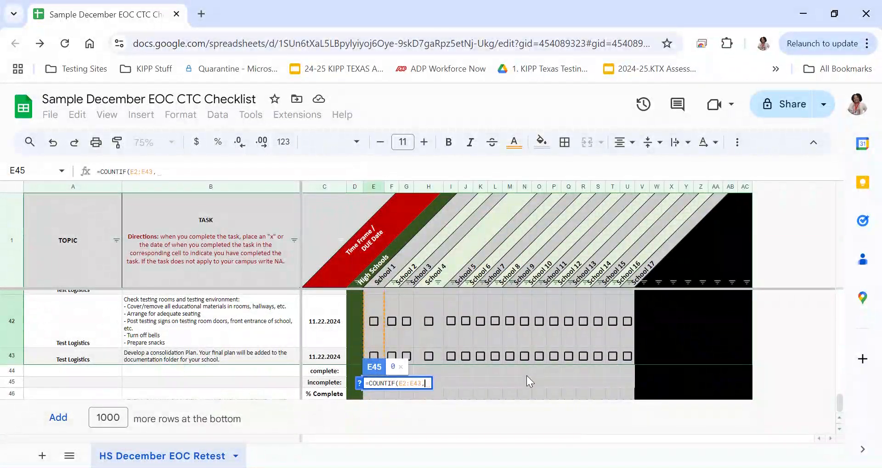
pyautogui.write('false')
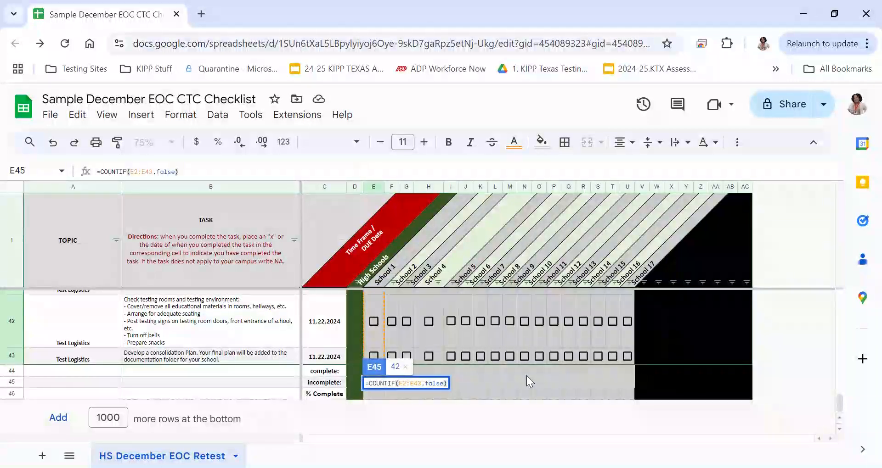
pyautogui.press('Return')
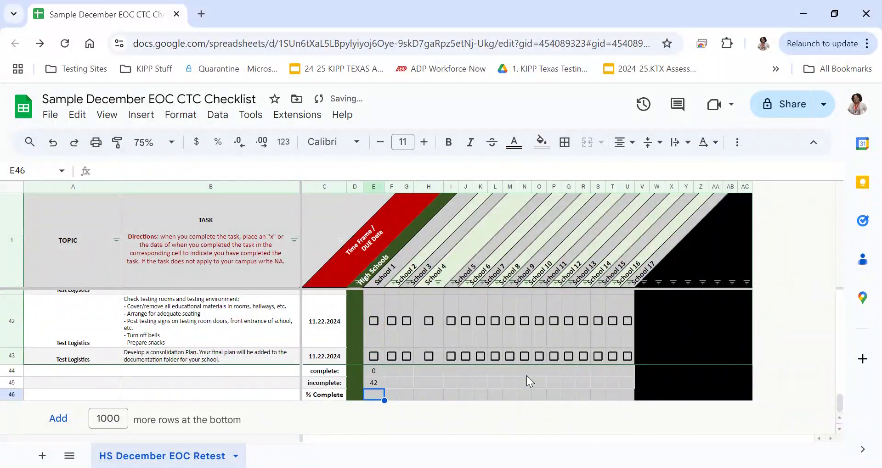
# Step: Review the formulas in E44 and E45, and test both counts by ticking E43 and E42 and clearing them again
pyautogui.press('Up')
pyautogui.press('Up')
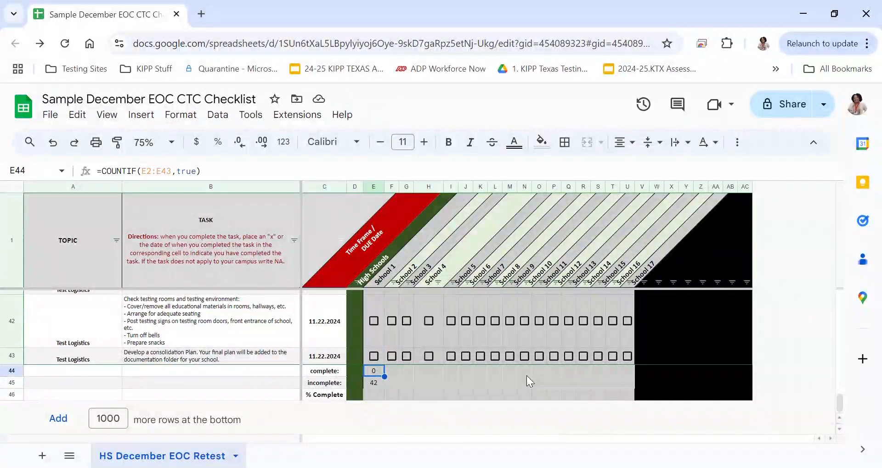
pyautogui.press('Down')
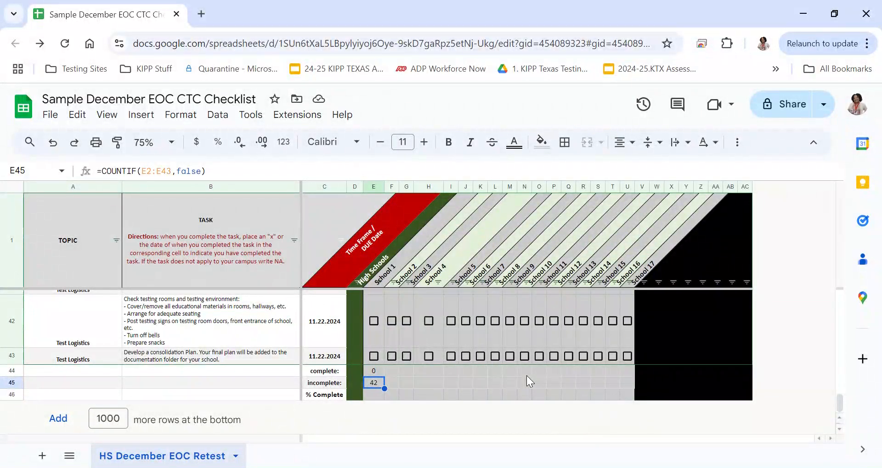
pyautogui.click(374, 356)
pyautogui.click(375, 321)
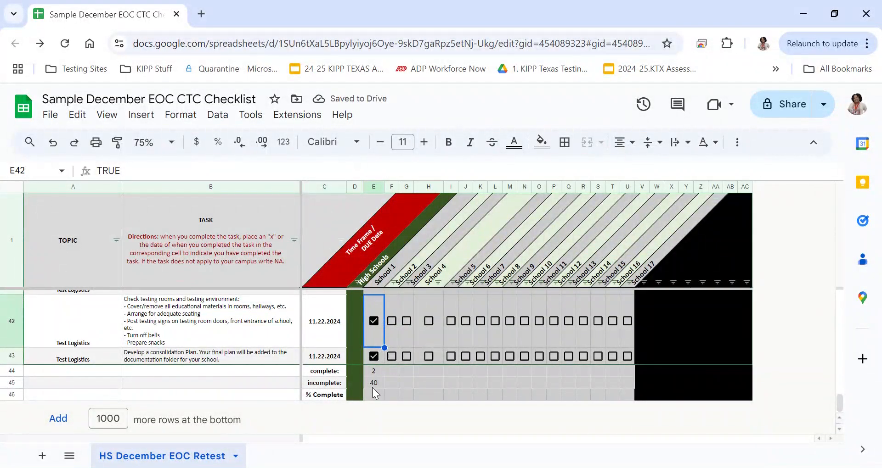
pyautogui.click(372, 360)
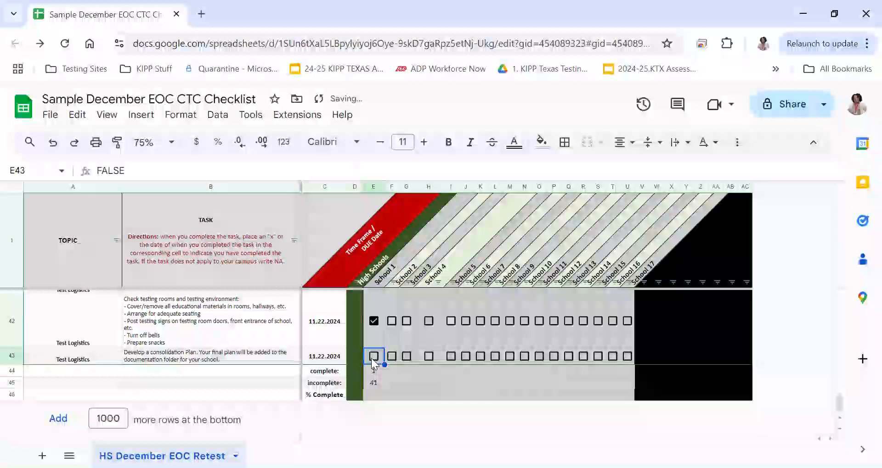
pyautogui.click(374, 320)
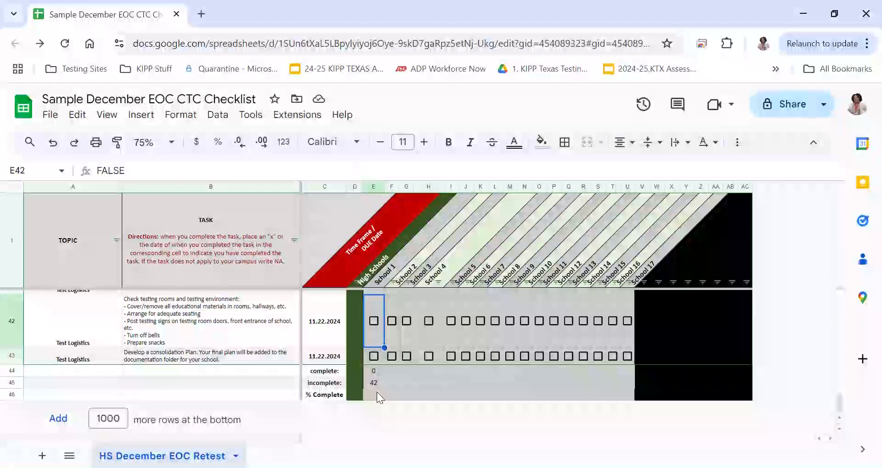
# Step: Enter =COUNTIF(E2:E43,true)/42 in E46 to calculate School 1's completion percentage
pyautogui.click(377, 394)
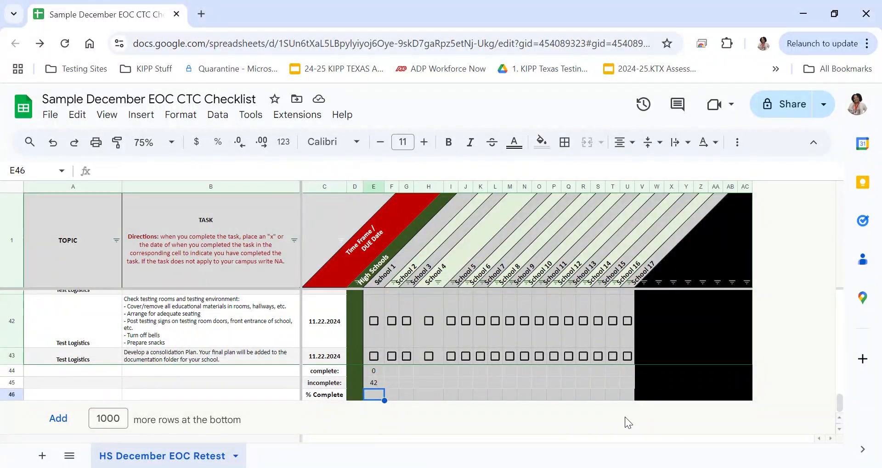
pyautogui.write('=')
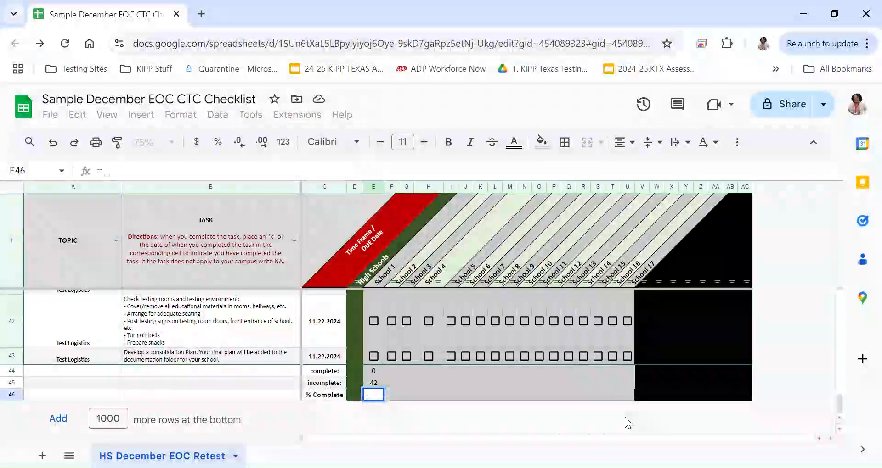
pyautogui.write('countif')
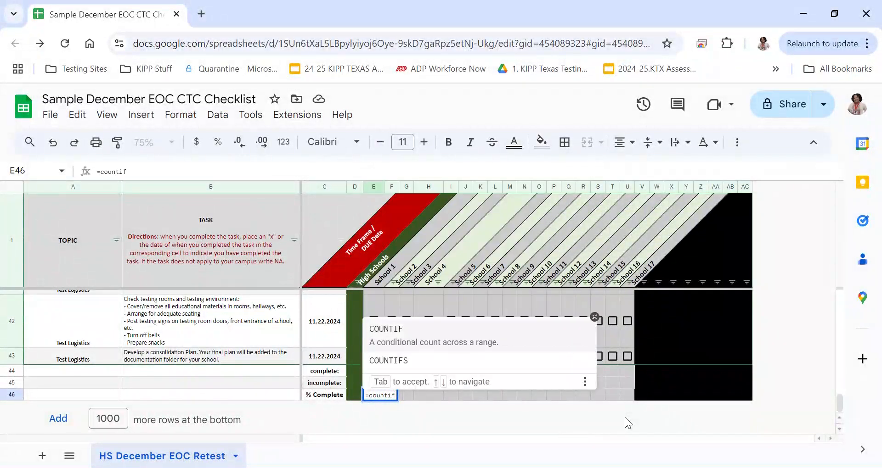
pyautogui.press('Tab')
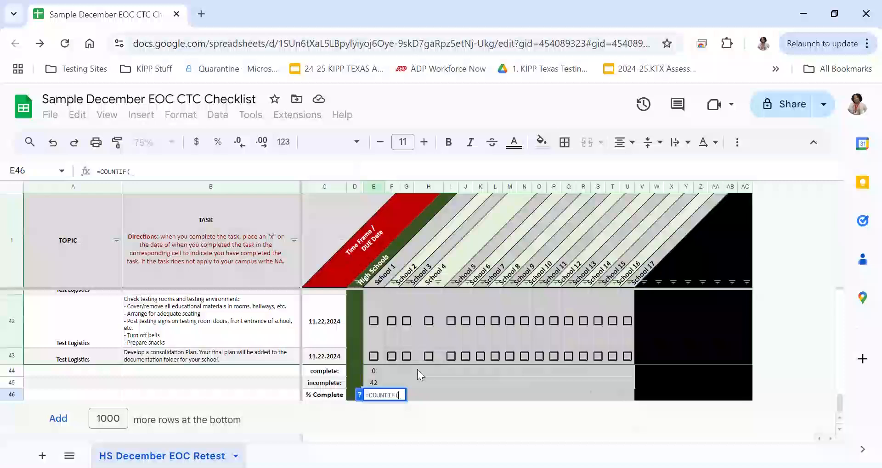
pyautogui.click(379, 361)
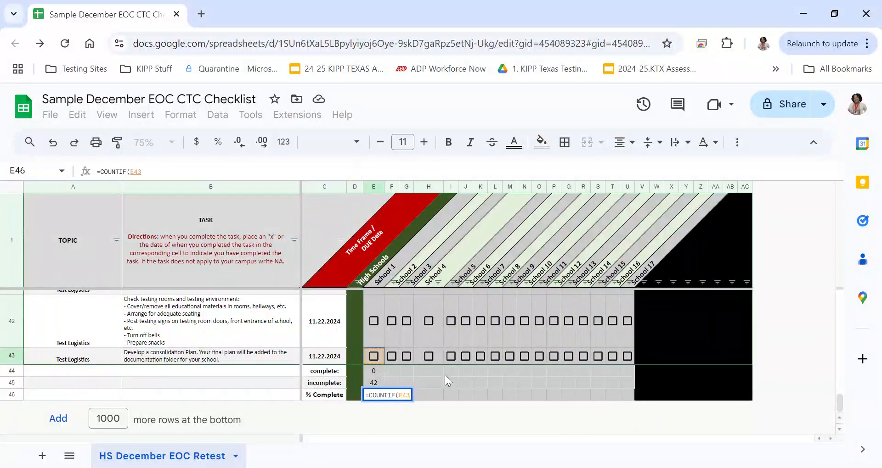
pyautogui.hotkey('shift', 'Up')
pyautogui.hotkey('shift', 'Up')
pyautogui.hotkey('shift', 'Up')
pyautogui.hotkey('shift', 'Up')
pyautogui.hotkey('shift', 'Up')
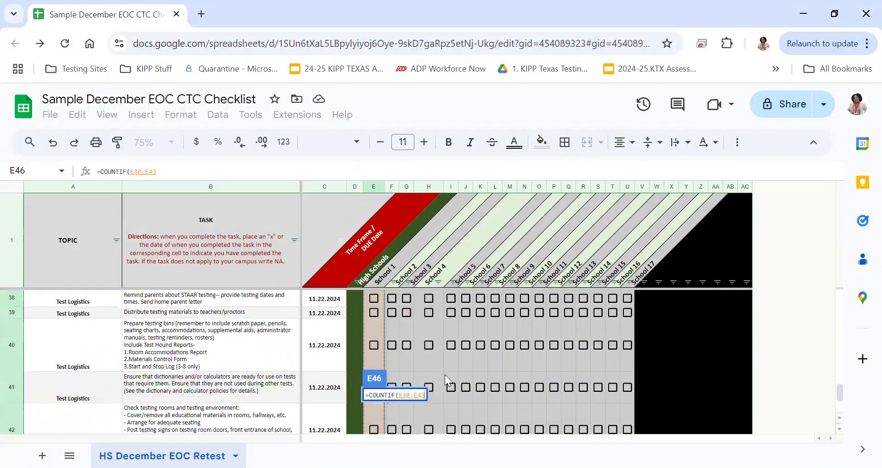
pyautogui.hotkey('shift', 'Up')
pyautogui.hotkey('shift', 'Up')
pyautogui.hotkey('shift', 'Up')
pyautogui.hotkey('shift', 'Up')
pyautogui.hotkey('shift', 'Up')
pyautogui.hotkey('shift', 'Up')
pyautogui.hotkey('shift', 'Up')
pyautogui.hotkey('shift', 'Up')
pyautogui.hotkey('shift', 'Up')
pyautogui.hotkey('shift', 'Up')
pyautogui.hotkey('shift', 'Up')
pyautogui.hotkey('shift', 'Up')
pyautogui.hotkey('shift', 'Up')
pyautogui.hotkey('shift', 'Up')
pyautogui.hotkey('shift', 'Up')
pyautogui.hotkey('shift', 'Up')
pyautogui.hotkey('shift', 'Up')
pyautogui.hotkey('shift', 'Up')
pyautogui.hotkey('shift', 'Up')
pyautogui.hotkey('shift', 'Up')
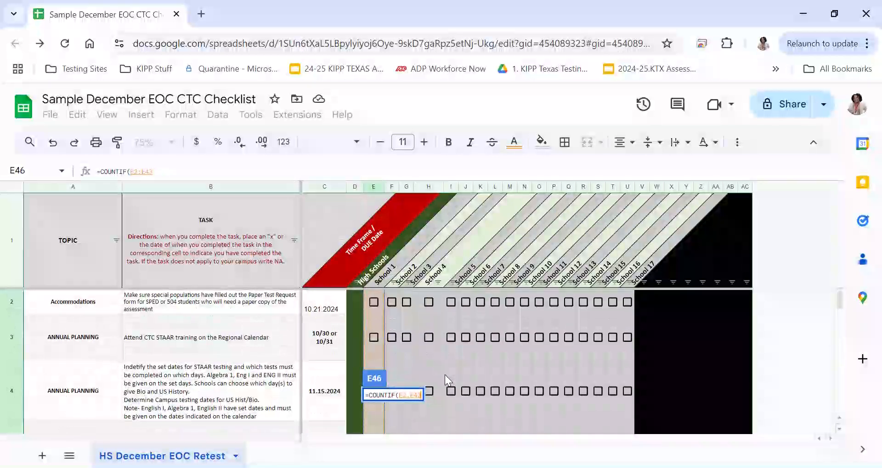
pyautogui.write(',')
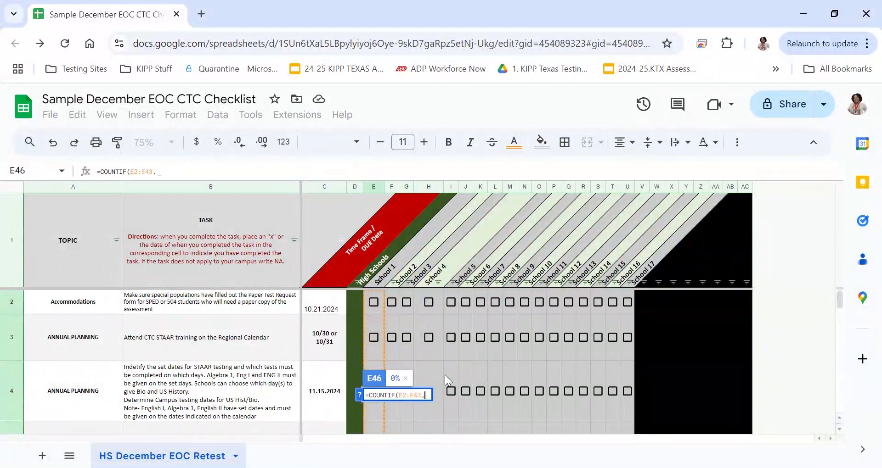
pyautogui.write('true')
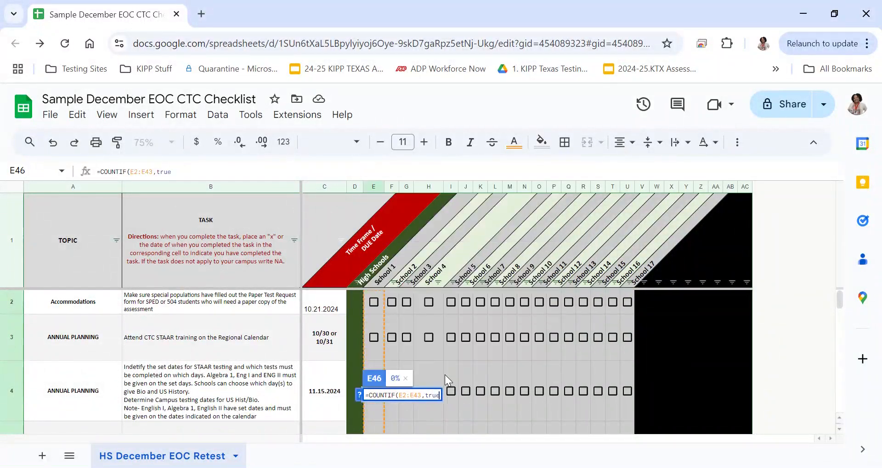
pyautogui.write(')')
pyautogui.scroll(-15, 444, 375)
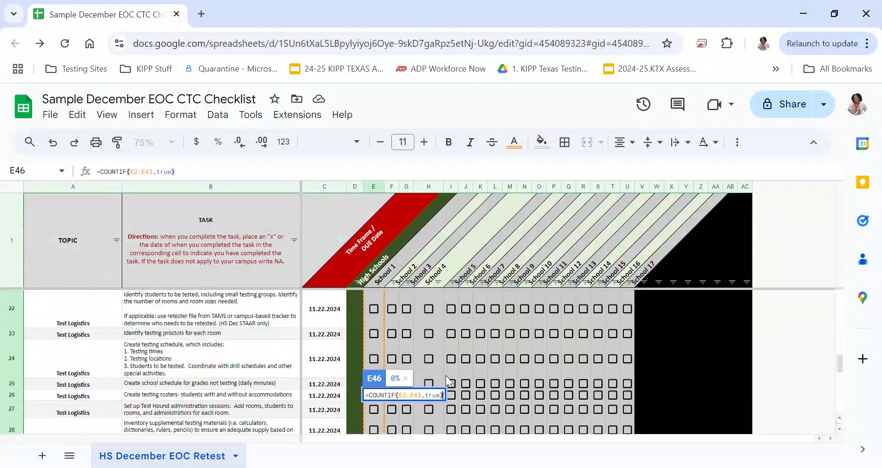
pyautogui.scroll(-3, 456, 373)
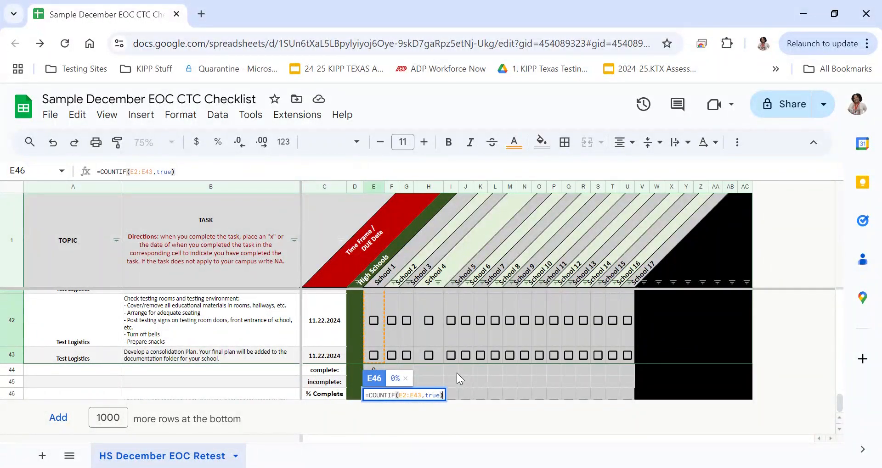
pyautogui.write('/')
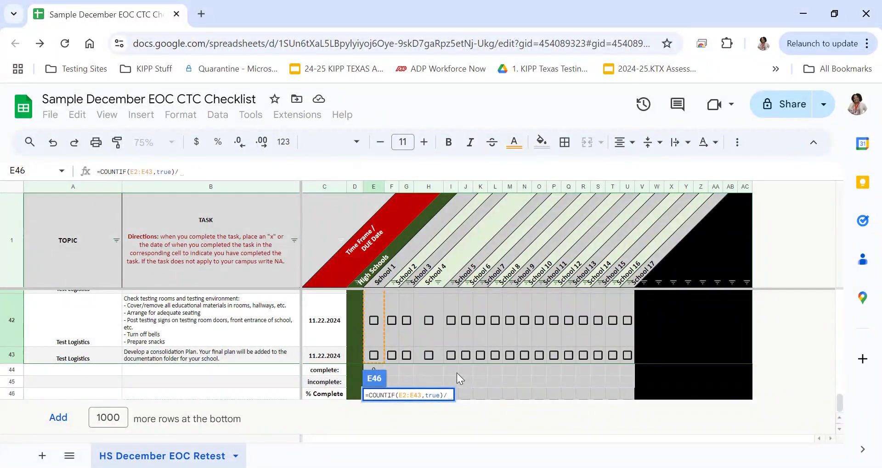
pyautogui.write('42')
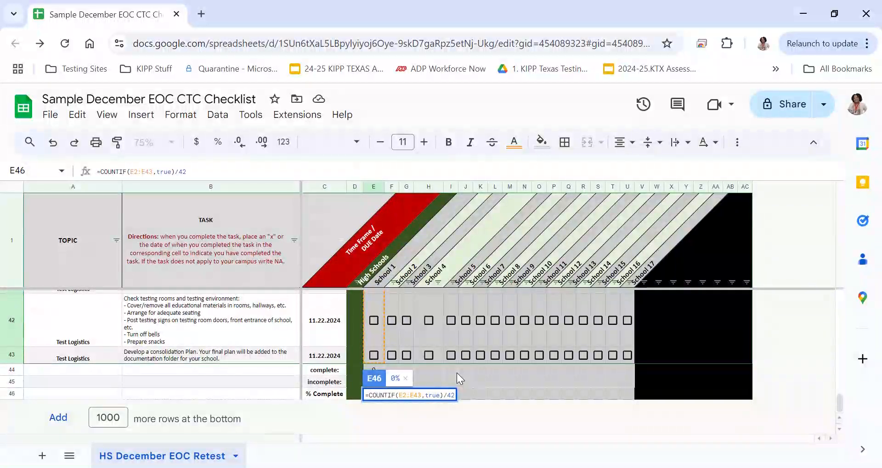
pyautogui.click(406, 380)
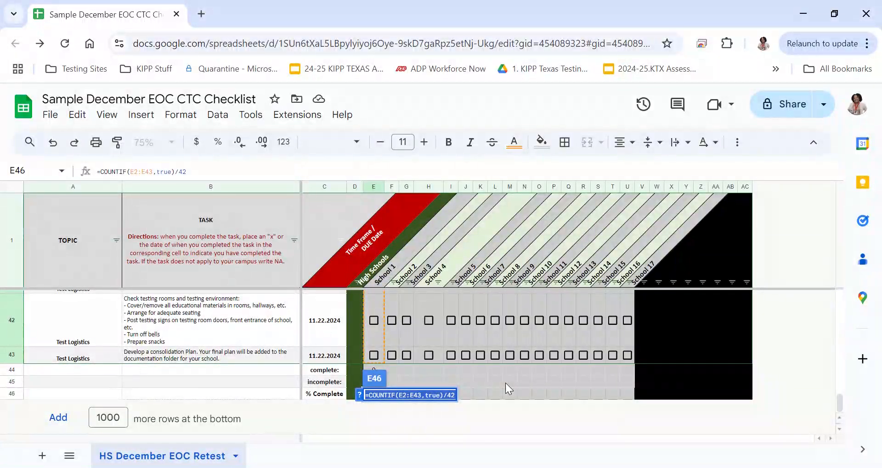
pyautogui.press('Return')
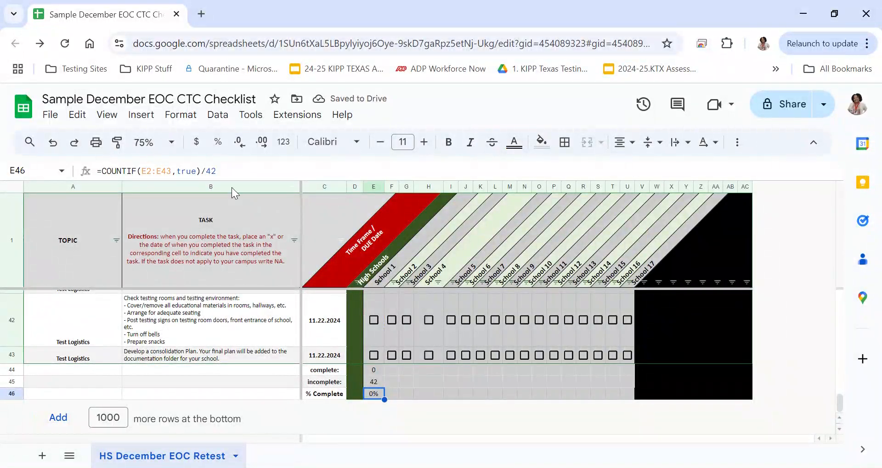
# Step: Format the % Complete value in E46 as a percentage with no decimal places
pyautogui.click(218, 147)
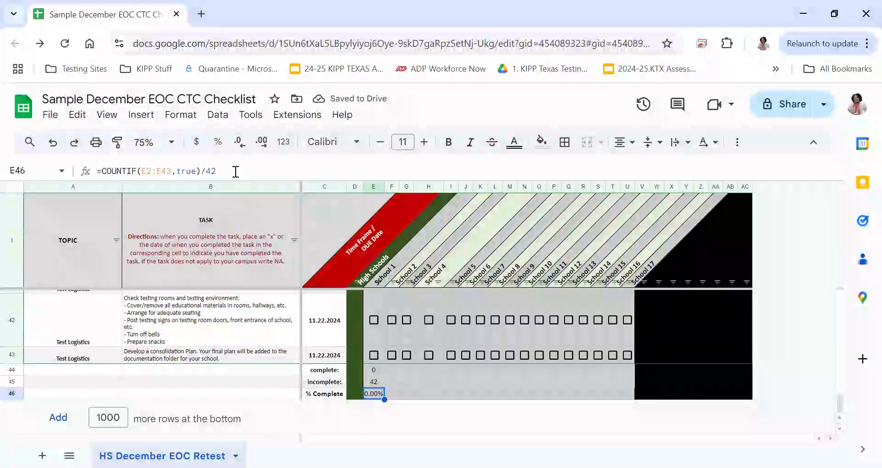
pyautogui.click(239, 144)
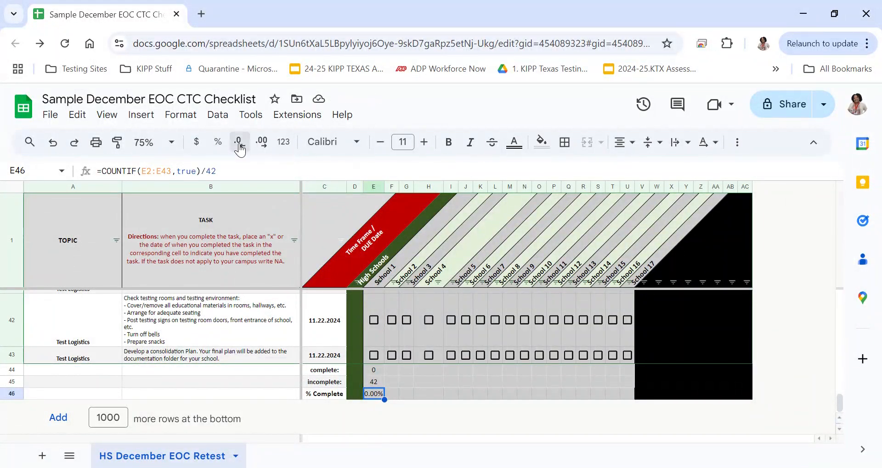
pyautogui.click(240, 143)
# Step: Tick School 1's checkboxes in E42, E43 and E41 to test the complete, incomplete and percentage formulas
pyautogui.click(373, 322)
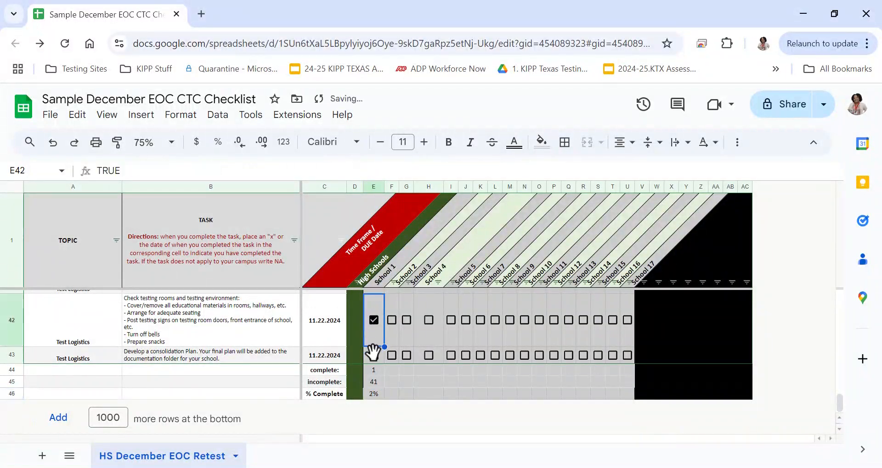
pyautogui.click(374, 355)
pyautogui.scroll(1, 378, 363)
pyautogui.click(370, 330)
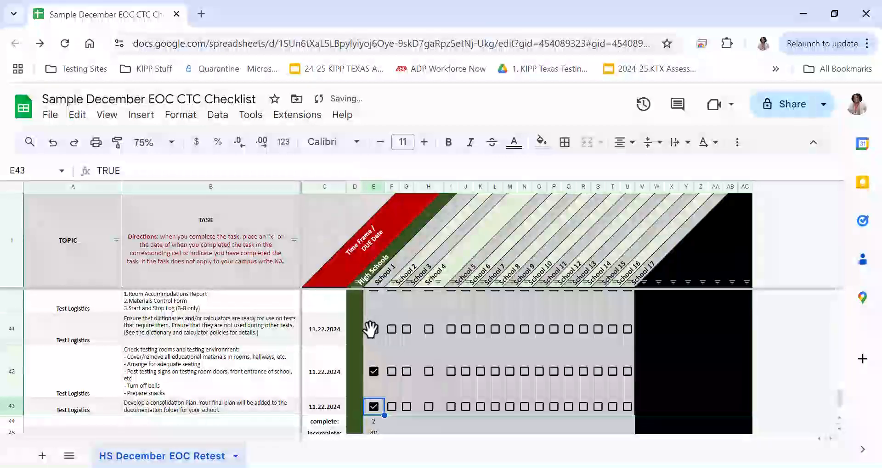
pyautogui.scroll(-1, 399, 368)
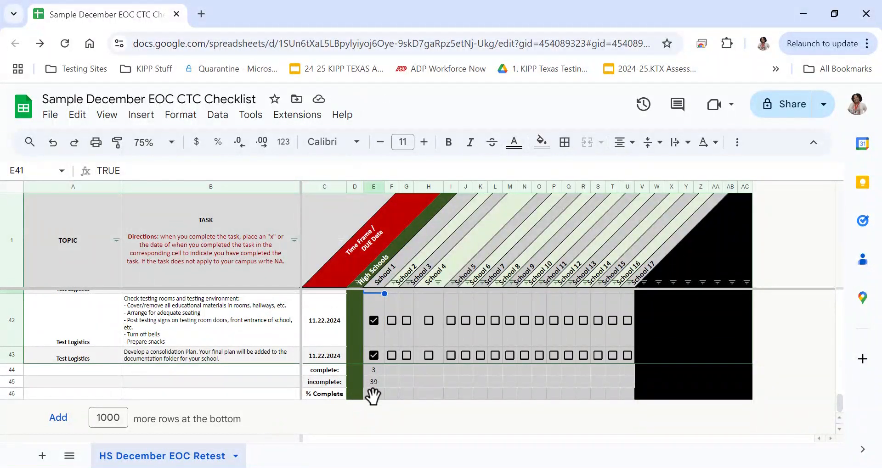
# Step: Copy the School 1 formulas in E44:E46 across the remaining school columns through U46
pyautogui.click(374, 367)
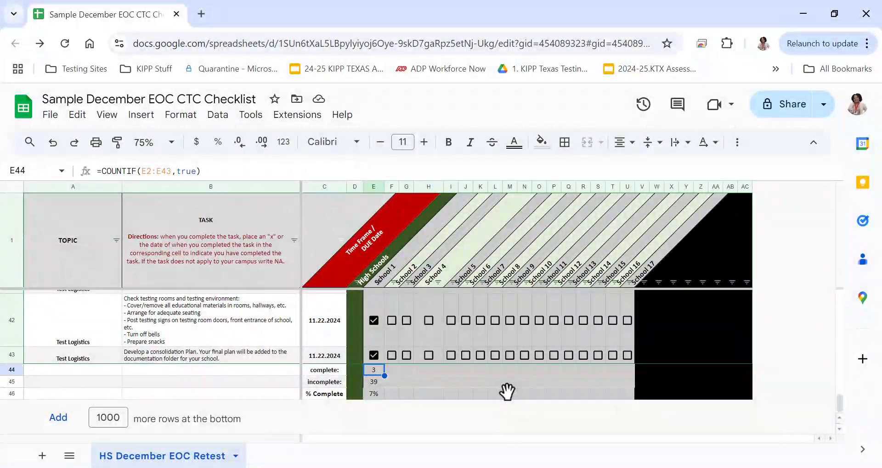
pyautogui.hotkey('shift', 'Down')
pyautogui.hotkey('shift', 'Down')
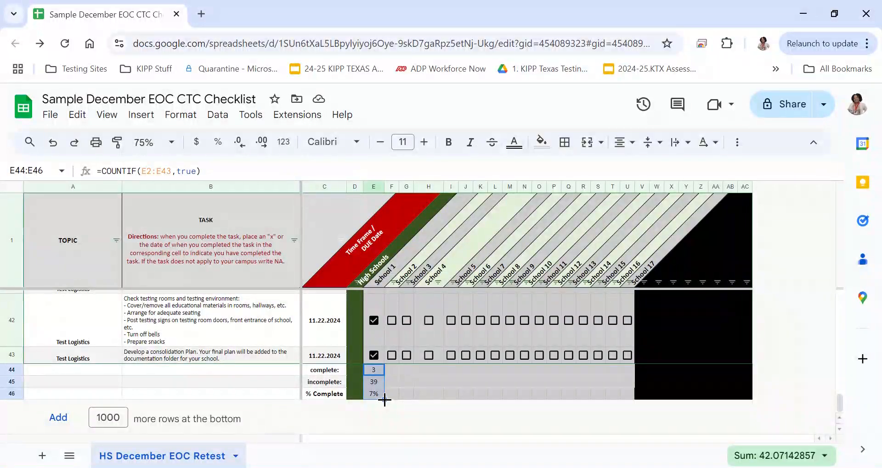
pyautogui.moveTo(530, 398); pyautogui.dragTo(628, 400)
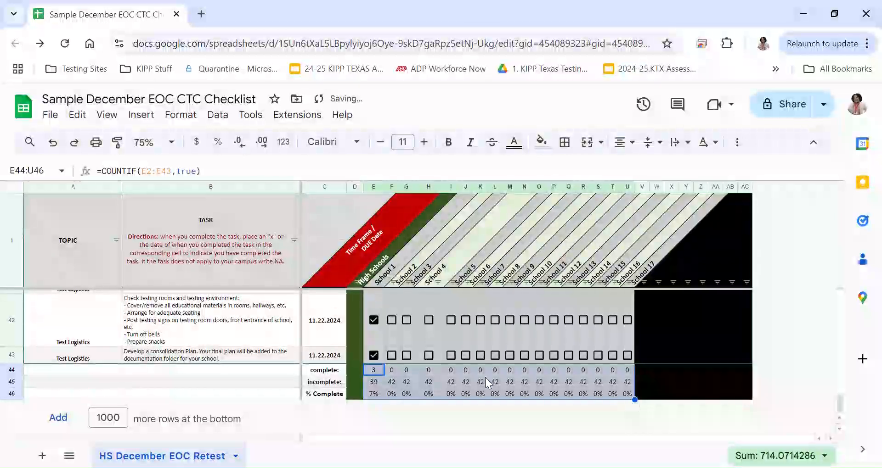
pyautogui.click(425, 380)
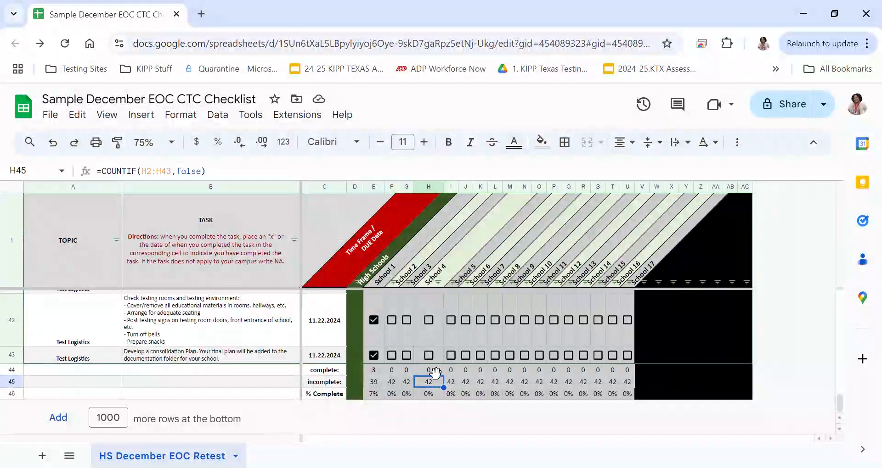
# Step: Tick School 4's checkboxes in H37, H38 and H39 and check that column's summary rows
pyautogui.scroll(5, 435, 373)
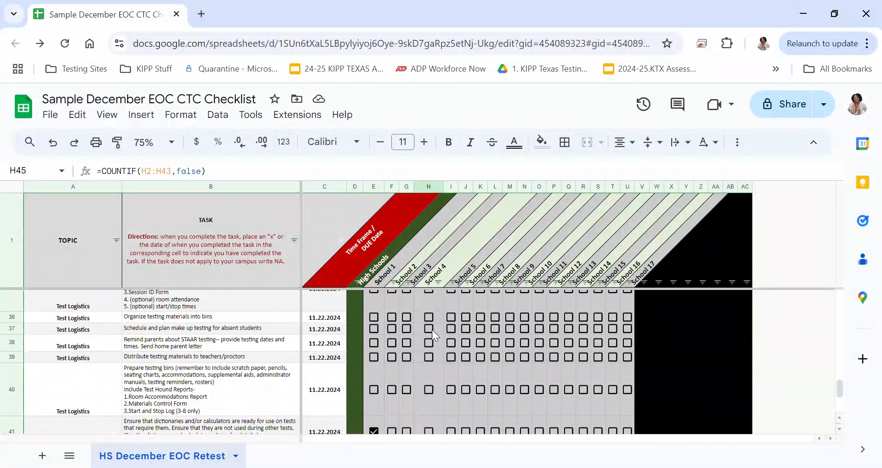
pyautogui.click(429, 329)
pyautogui.click(429, 343)
pyautogui.click(428, 357)
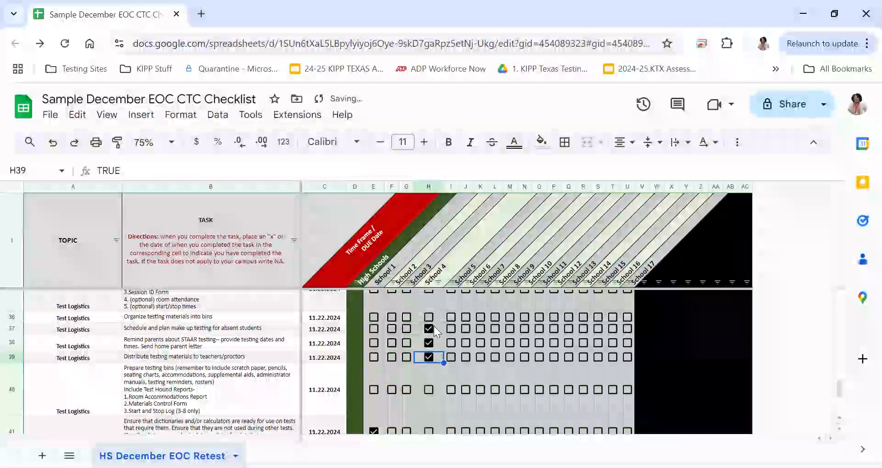
pyautogui.scroll(-5, 431, 349)
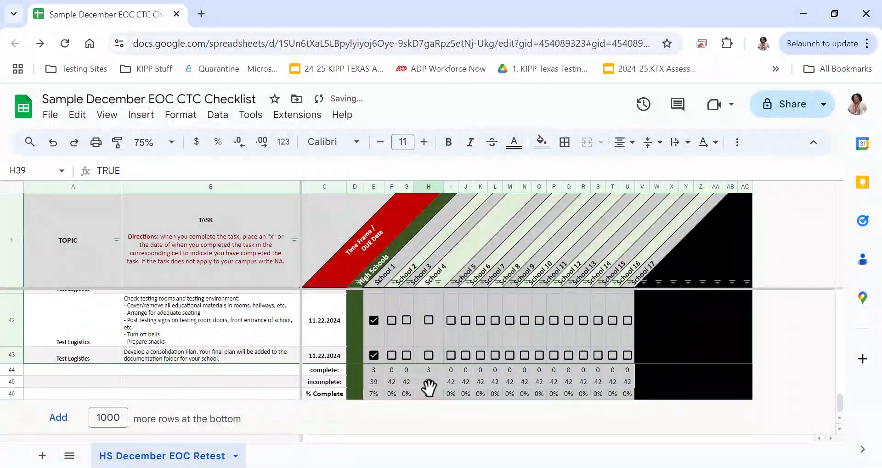